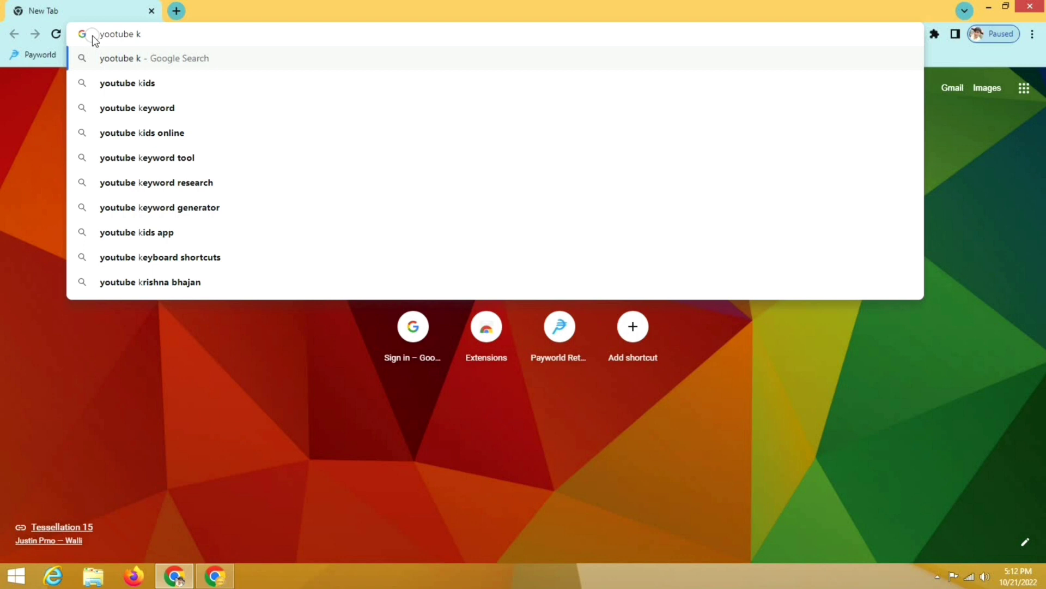
Search Google for "youtube keyword tool" and open the keywordtool.io YouTube tag generator result
{"action": "type", "text": "e"}
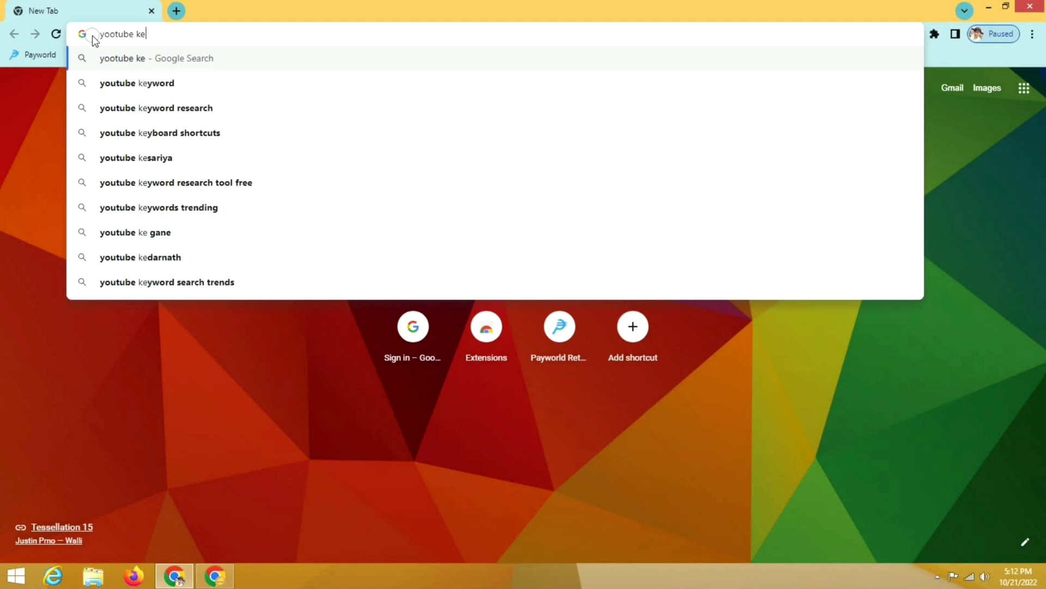
{"action": "left_click", "coordinate": [175, 85]}
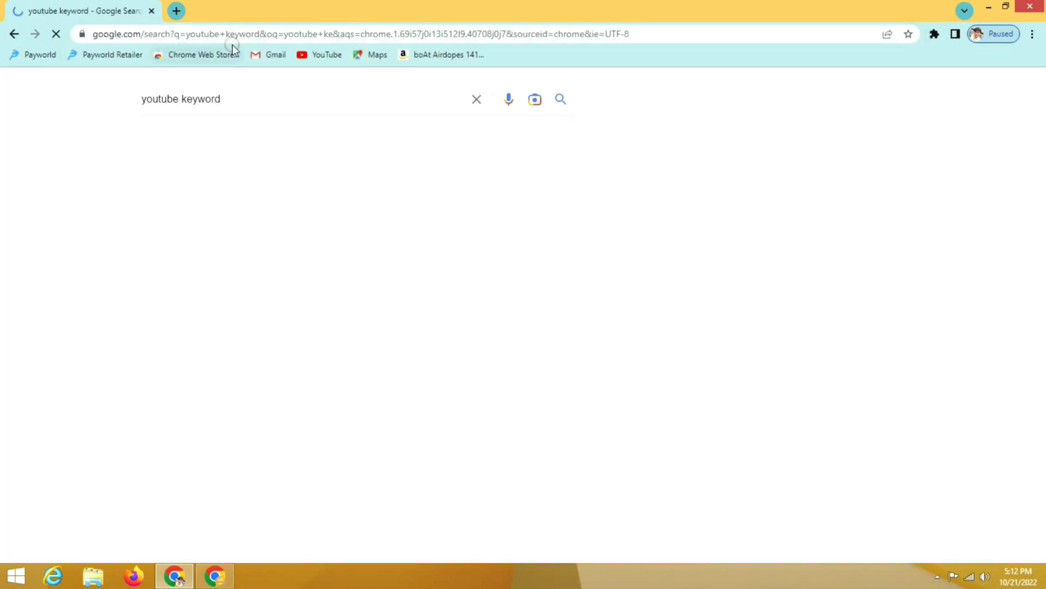
{"action": "type", "text": "t"}
{"action": "left_click", "coordinate": [243, 264]}
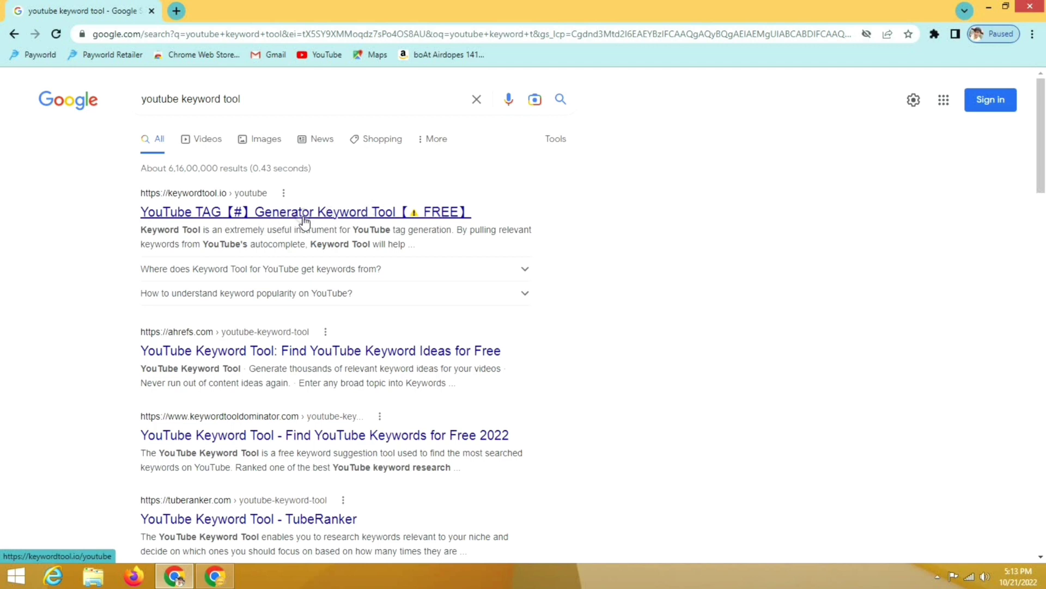
{"action": "left_click", "coordinate": [304, 208]}
{"action": "left_click", "coordinate": [303, 210]}
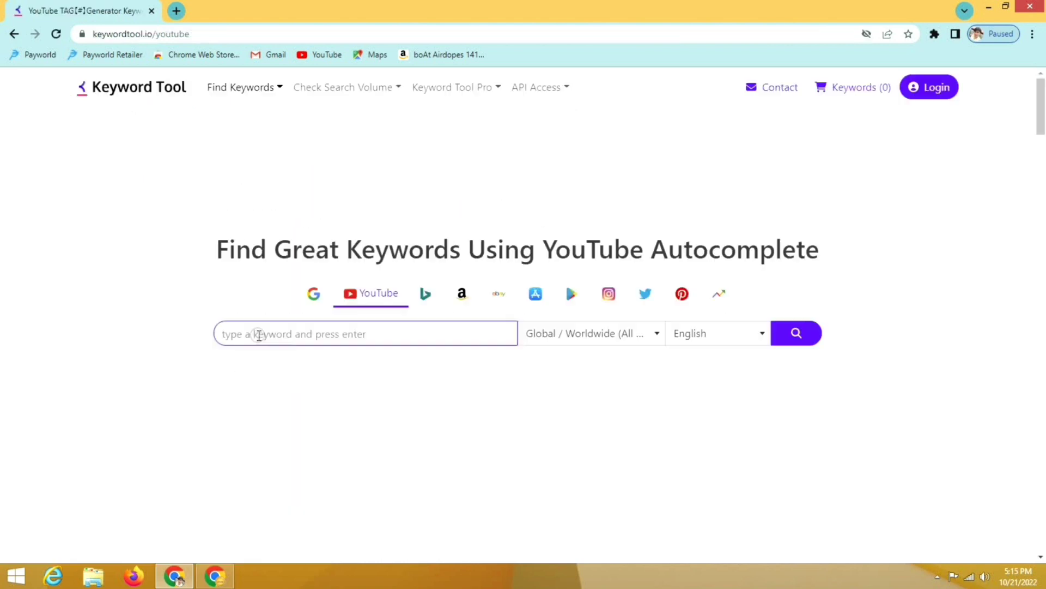
Look up YouTube keyword suggestions for "youtube video rank" with worldwide coverage in English
{"action": "left_click", "coordinate": [259, 334]}
{"action": "type", "text": "youtube video rank"}
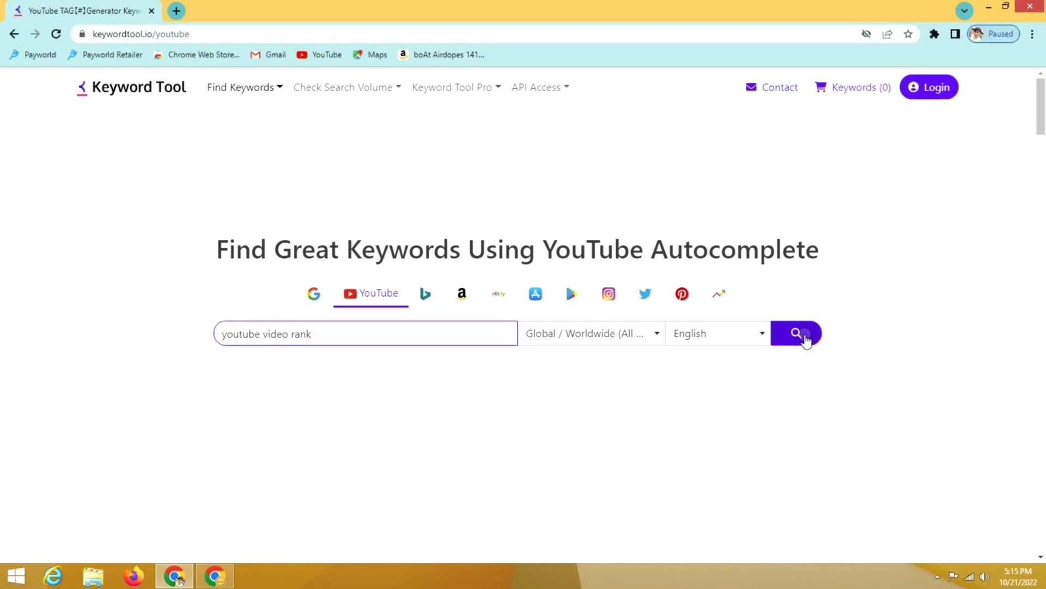
{"action": "left_click", "coordinate": [803, 337]}
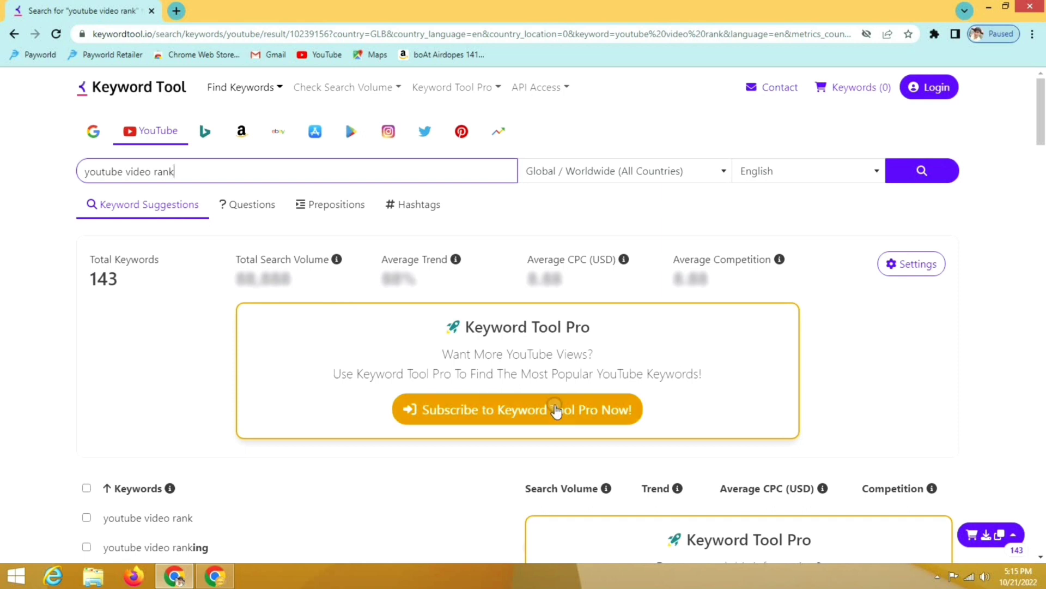
Select further suggestions, including "my first video of youtube vs rank" and "how to rank free fire video on youtube", and copy all selected keywords
{"action": "left_click_drag", "start_coordinate": [1041, 126], "coordinate": [1043, 178]}
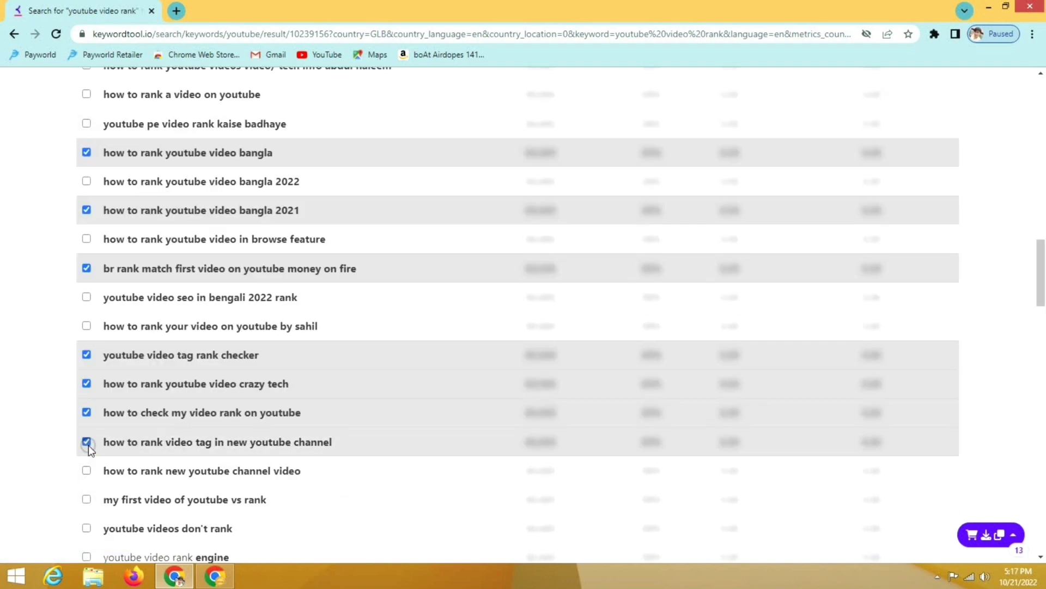
{"action": "left_click", "coordinate": [85, 499]}
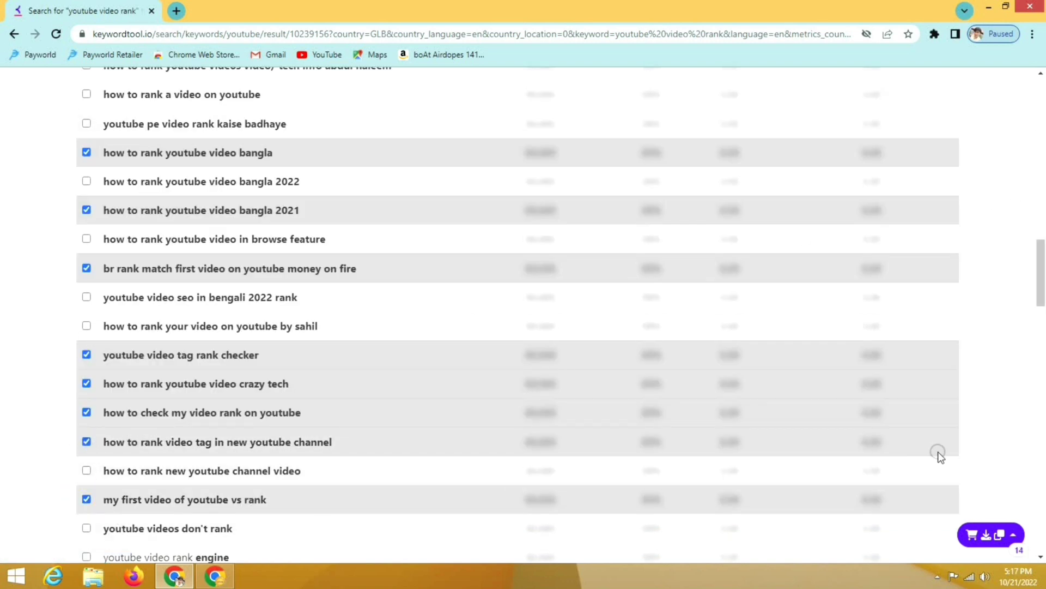
{"action": "scroll", "coordinate": [1035, 278], "scroll_direction": "down", "scroll_amount": 8}
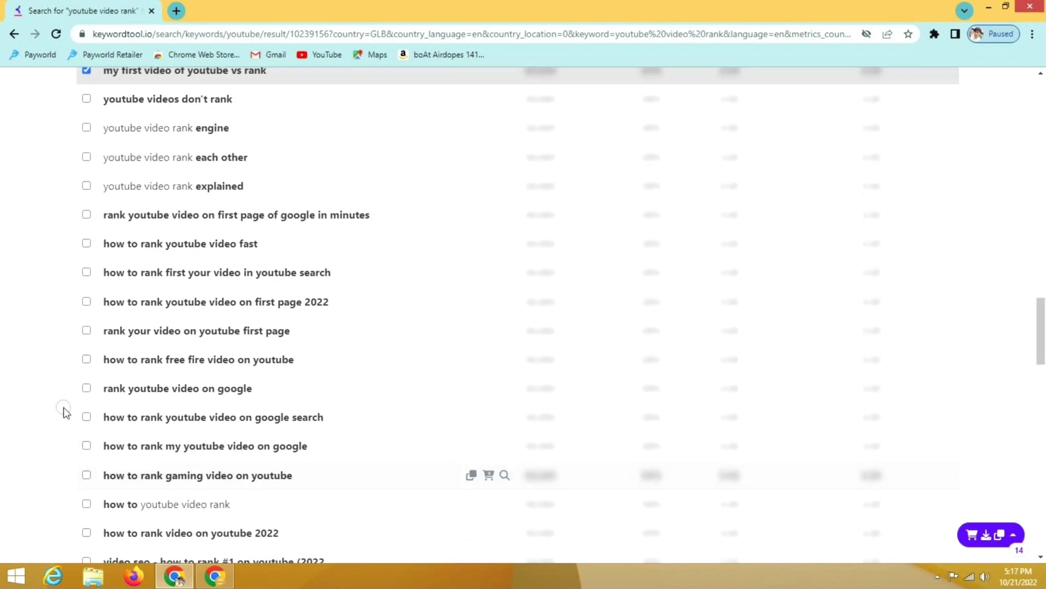
{"action": "left_click", "coordinate": [86, 272]}
{"action": "left_click", "coordinate": [86, 360]}
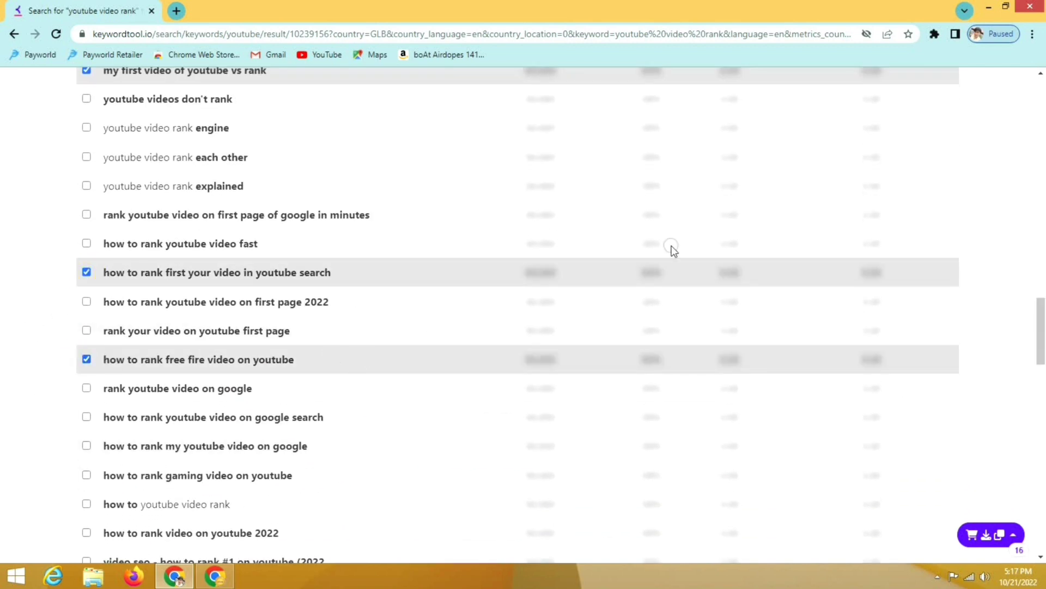
{"action": "left_click", "coordinate": [1000, 539]}
{"action": "left_click", "coordinate": [900, 460]}
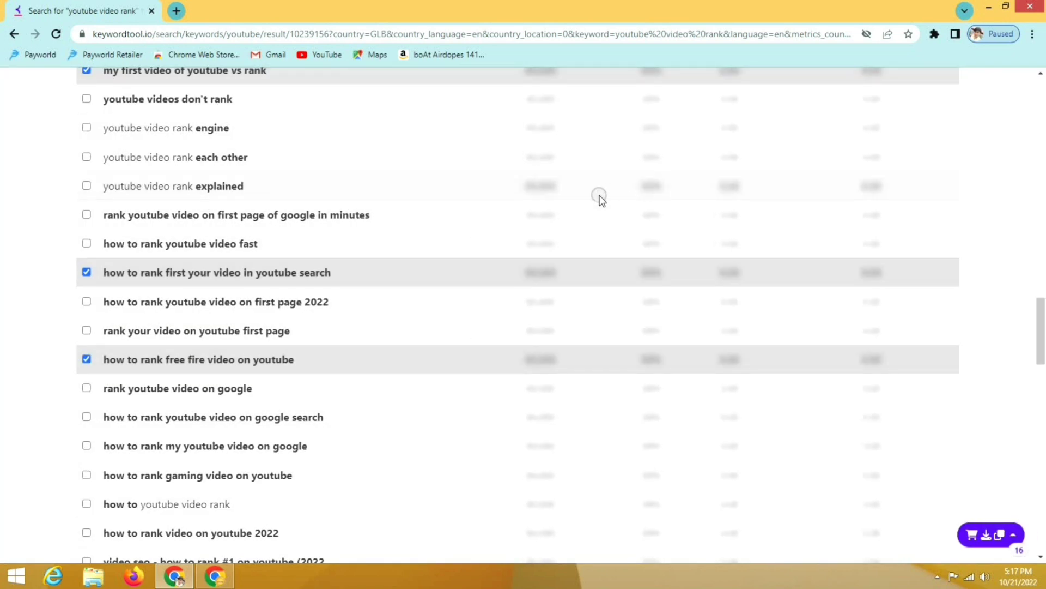
Switch to YouTube Studio in a new tab and upload the desktop file video_20180428_093220
{"action": "left_click", "coordinate": [177, 12]}
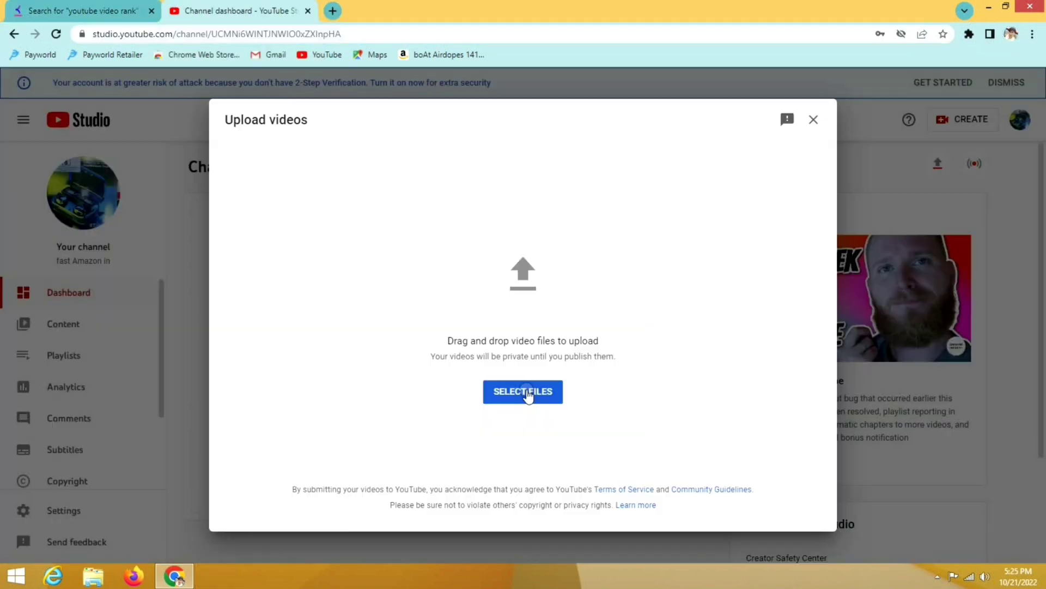
{"action": "left_click", "coordinate": [527, 390]}
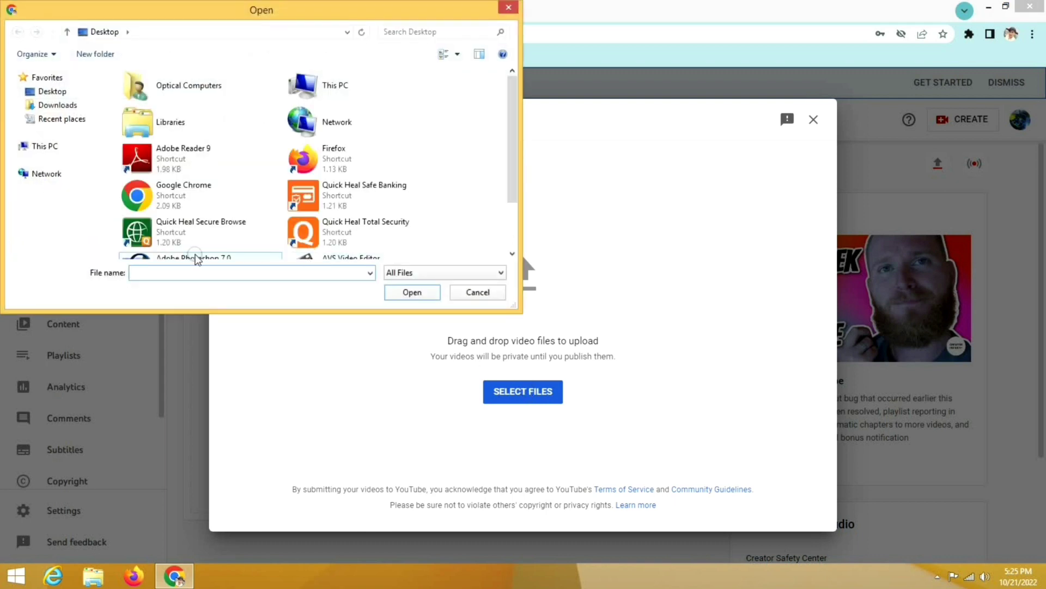
{"action": "scroll", "coordinate": [497, 144], "scroll_direction": "down", "scroll_amount": 2}
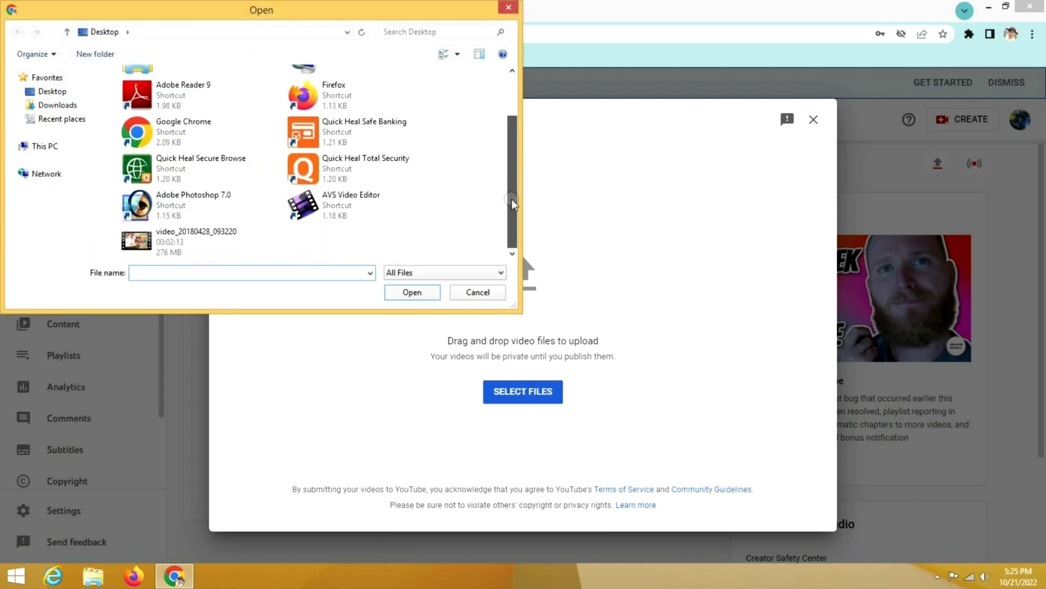
{"action": "left_click", "coordinate": [174, 240]}
{"action": "left_click", "coordinate": [417, 292]}
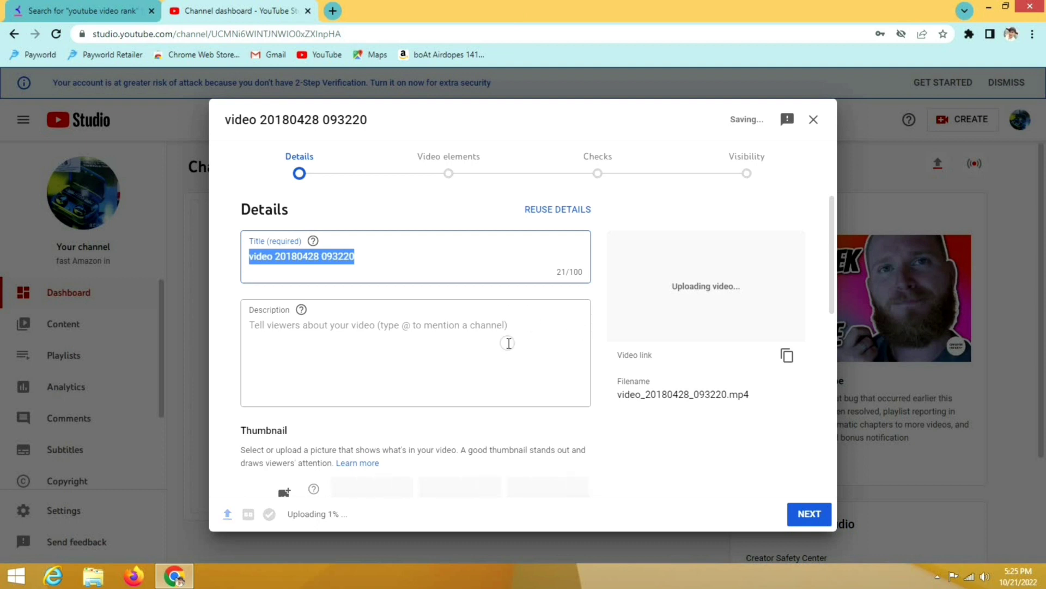
Paste the copied keyword list into the video's description
{"action": "left_click", "coordinate": [254, 321]}
{"action": "right_click", "coordinate": [255, 321]}
{"action": "left_click", "coordinate": [290, 404]}
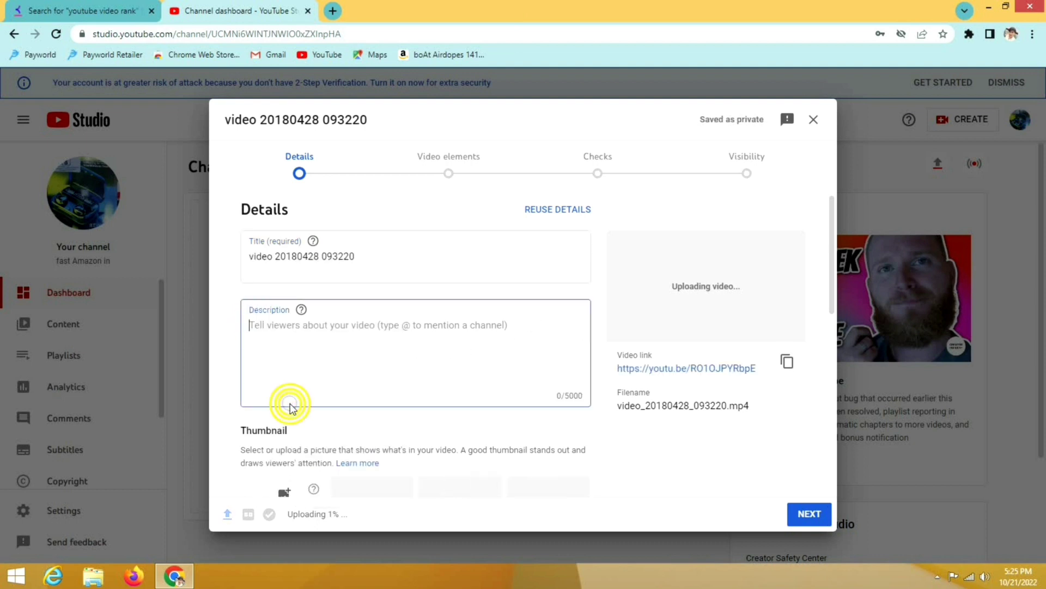
{"action": "key", "text": "ctrl+v"}
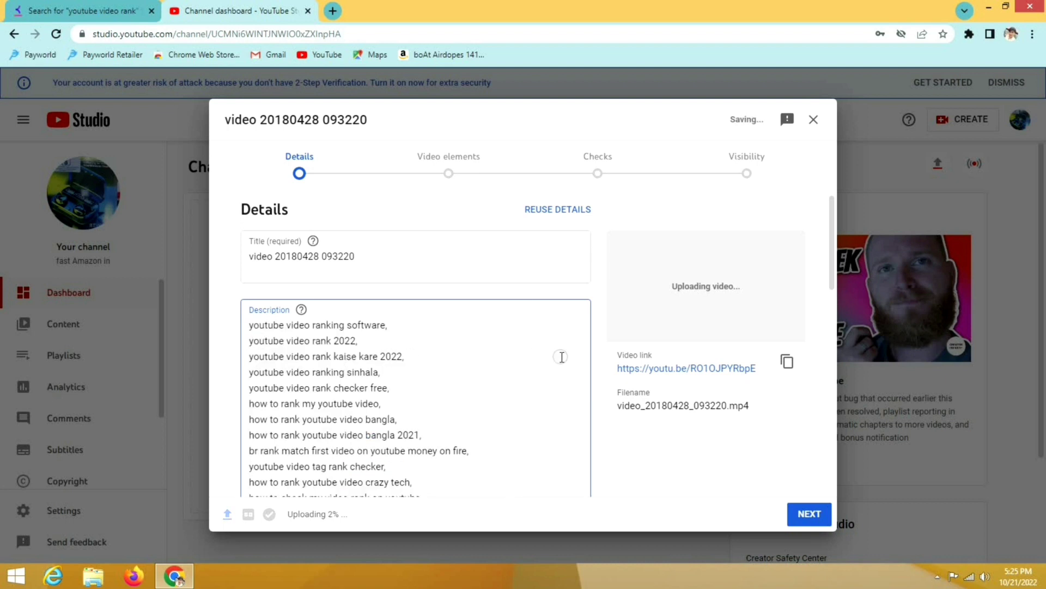
Mark the video as not made for kids and expand its advanced age restriction settings
{"action": "left_click_drag", "start_coordinate": [832, 256], "coordinate": [832, 481]}
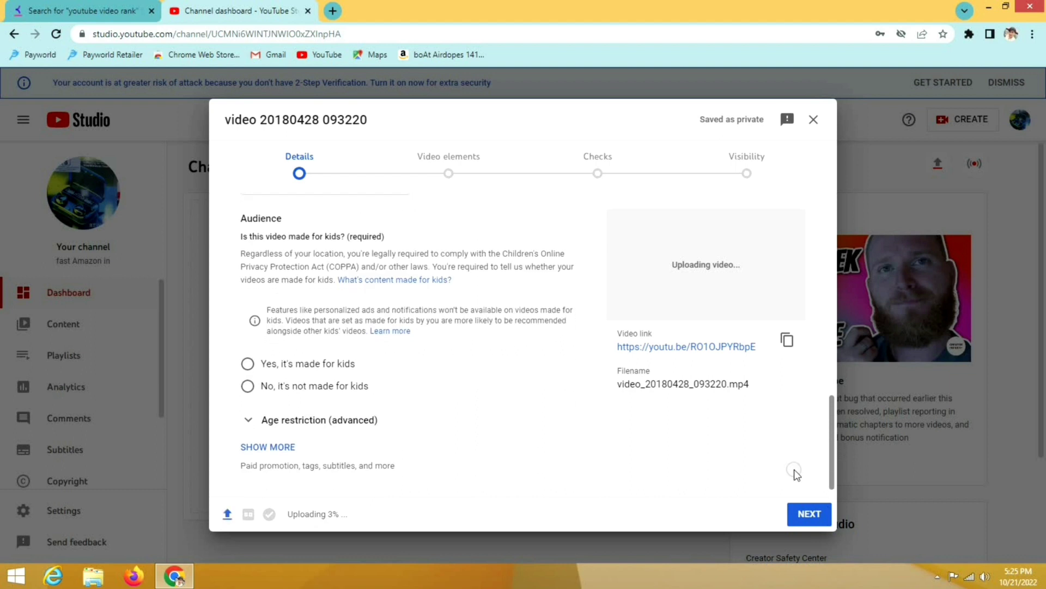
{"action": "left_click", "coordinate": [247, 386]}
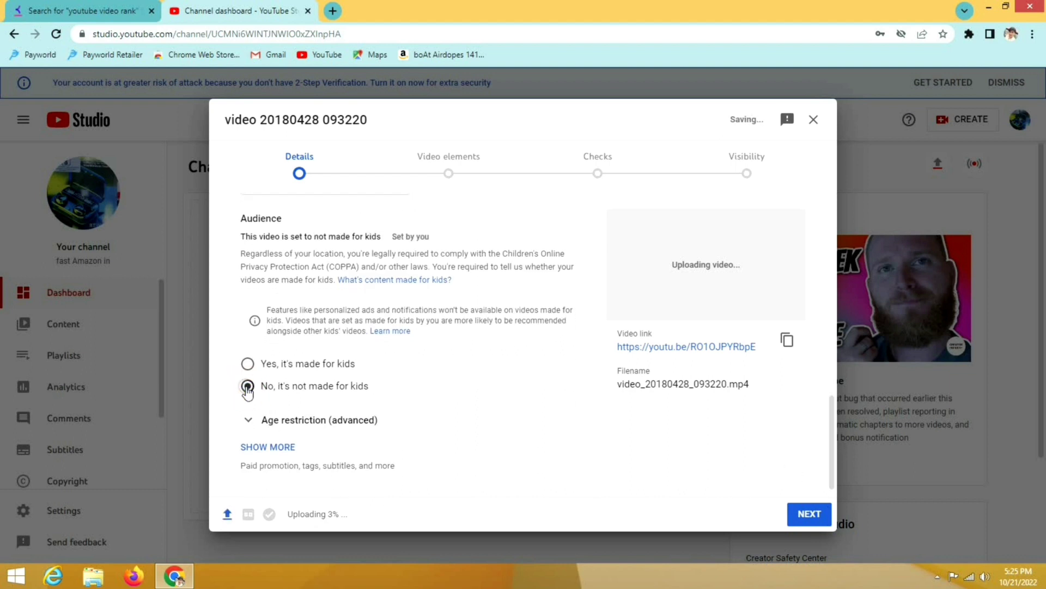
{"action": "left_click", "coordinate": [249, 421]}
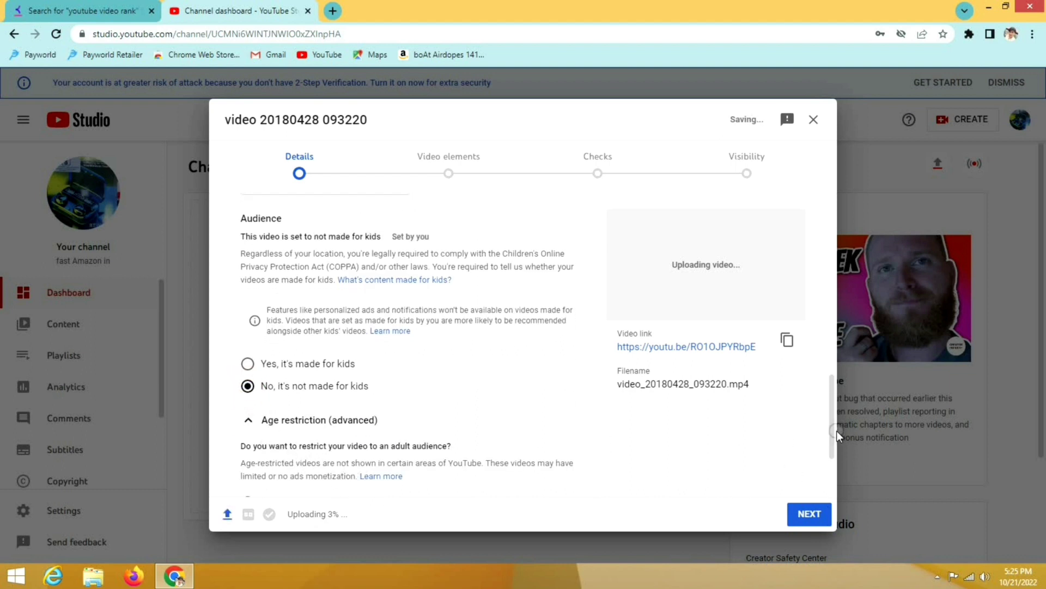
{"action": "left_click_drag", "start_coordinate": [836, 430], "coordinate": [832, 482]}
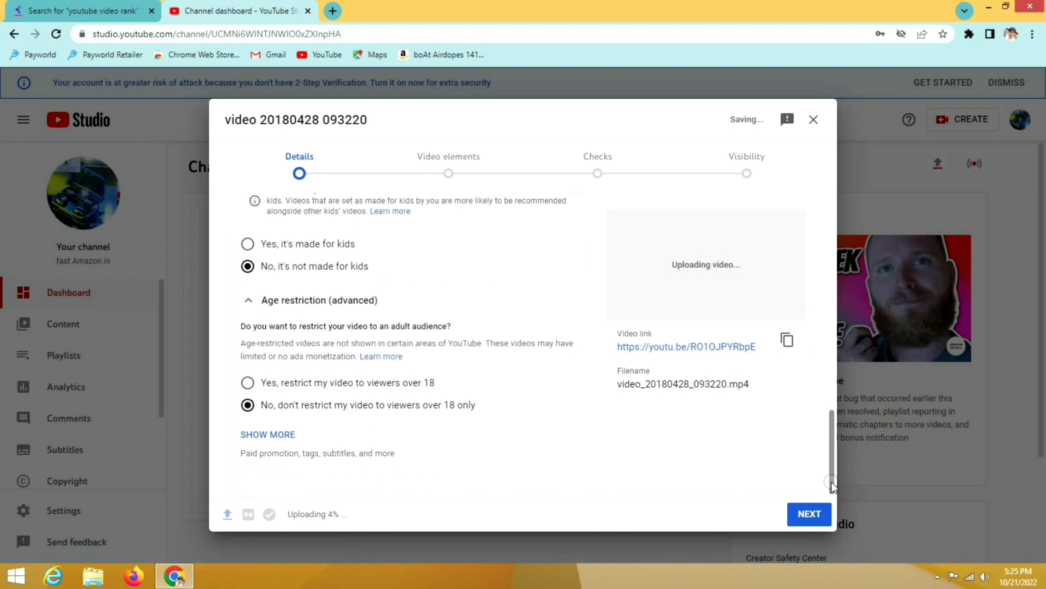
Reveal the additional video details and paste the copied keyword list as the video's tags
{"action": "left_click", "coordinate": [274, 441]}
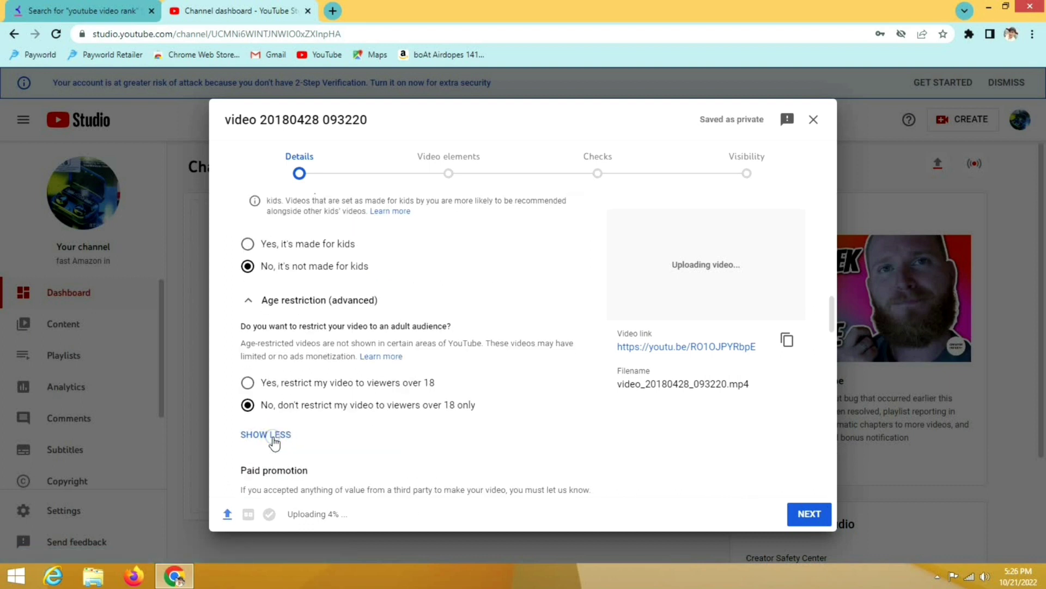
{"action": "left_click_drag", "start_coordinate": [833, 312], "coordinate": [836, 377]}
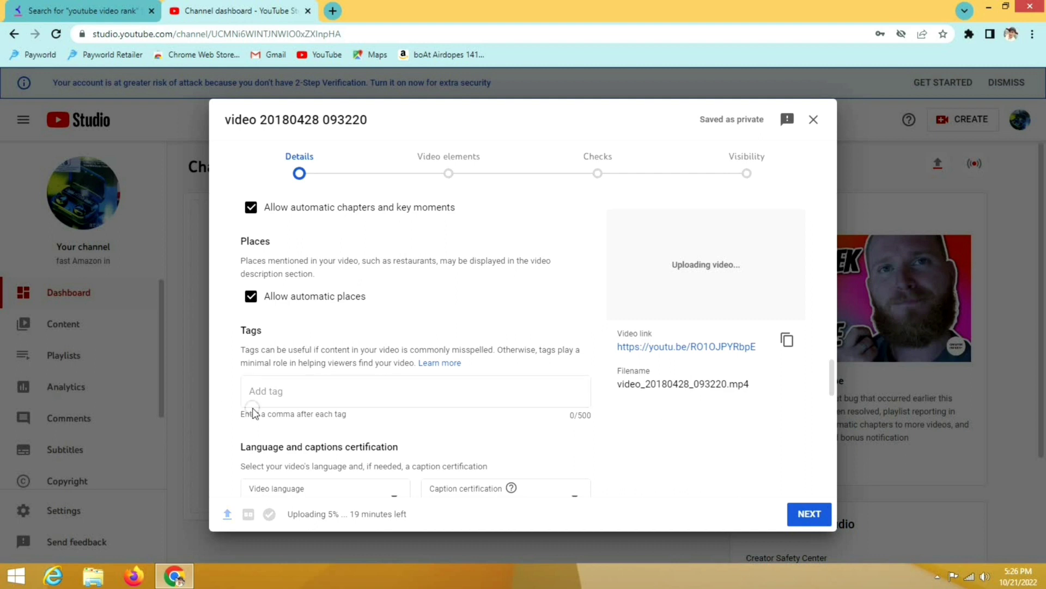
{"action": "left_click", "coordinate": [251, 391]}
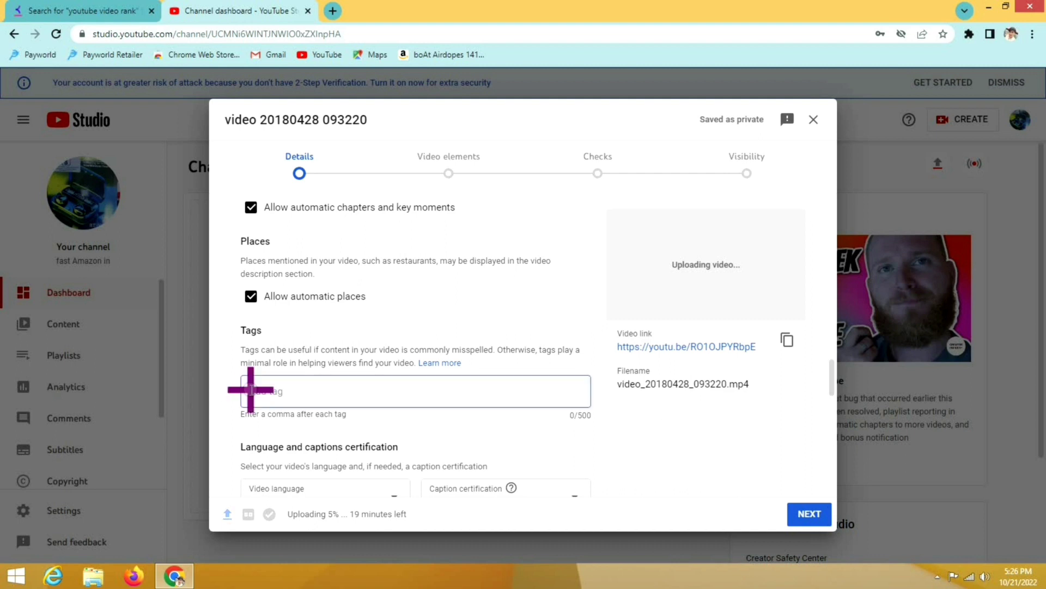
{"action": "right_click", "coordinate": [252, 390]}
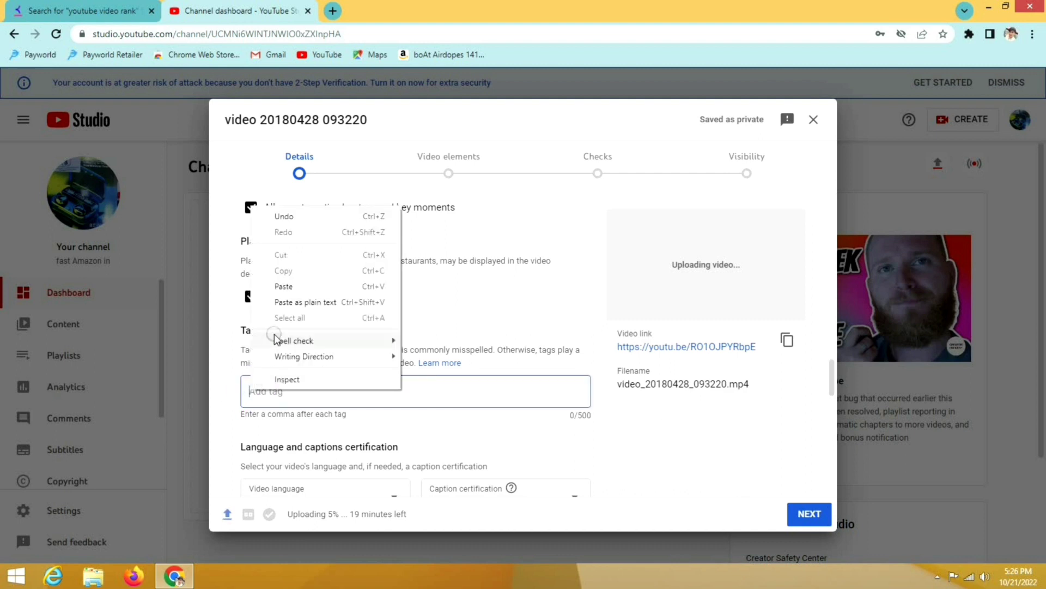
{"action": "left_click", "coordinate": [294, 287]}
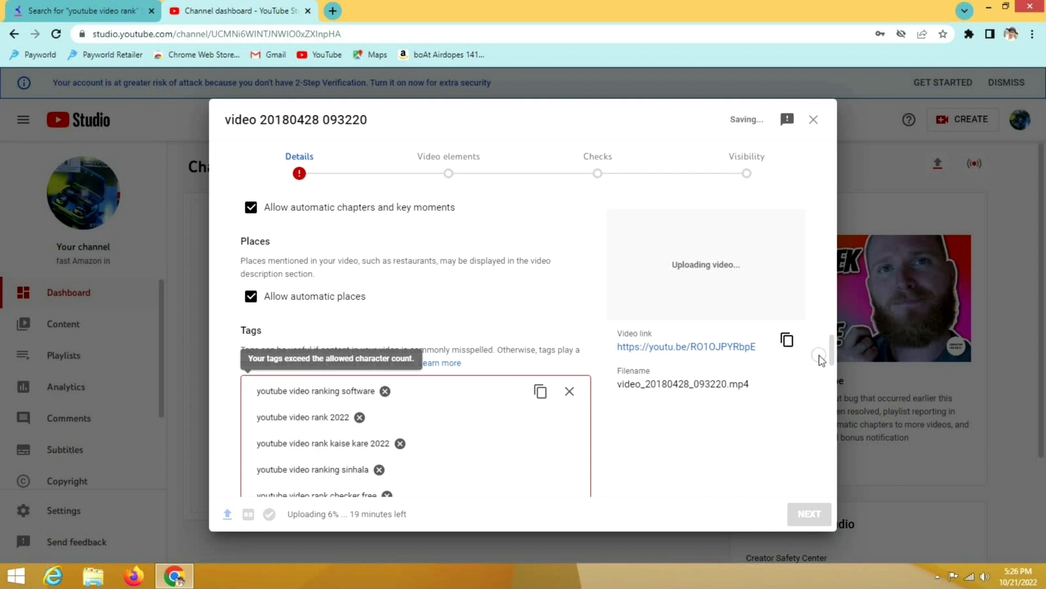
Remove the last three tags, from "my first video of youtube vs rank" to "how to rank free fire video on youtube"
{"action": "left_click_drag", "start_coordinate": [832, 357], "coordinate": [832, 398]}
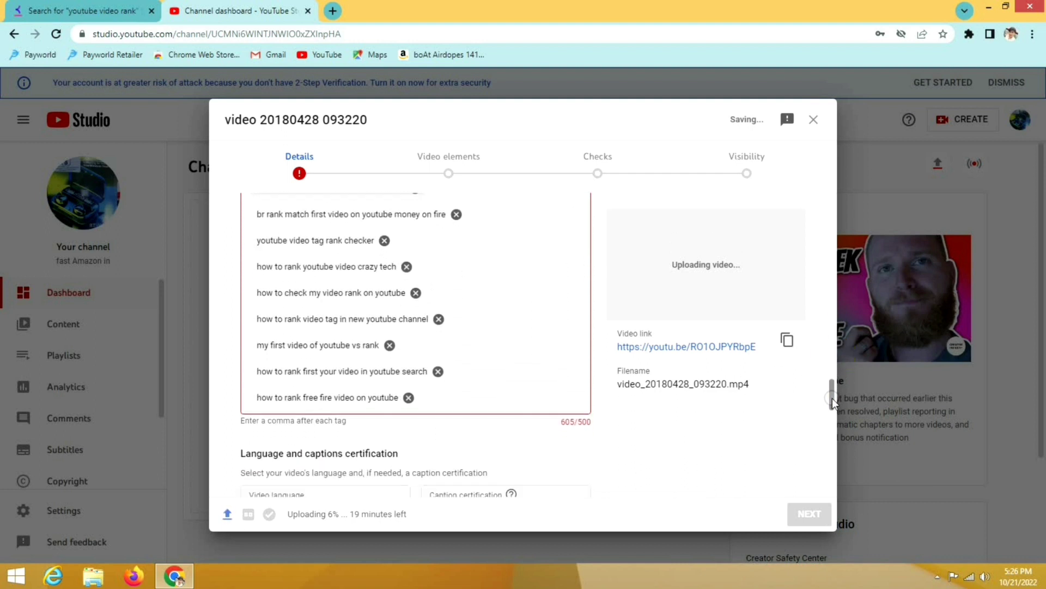
{"action": "left_click", "coordinate": [408, 398]}
{"action": "left_click", "coordinate": [438, 371]}
{"action": "left_click", "coordinate": [390, 345]}
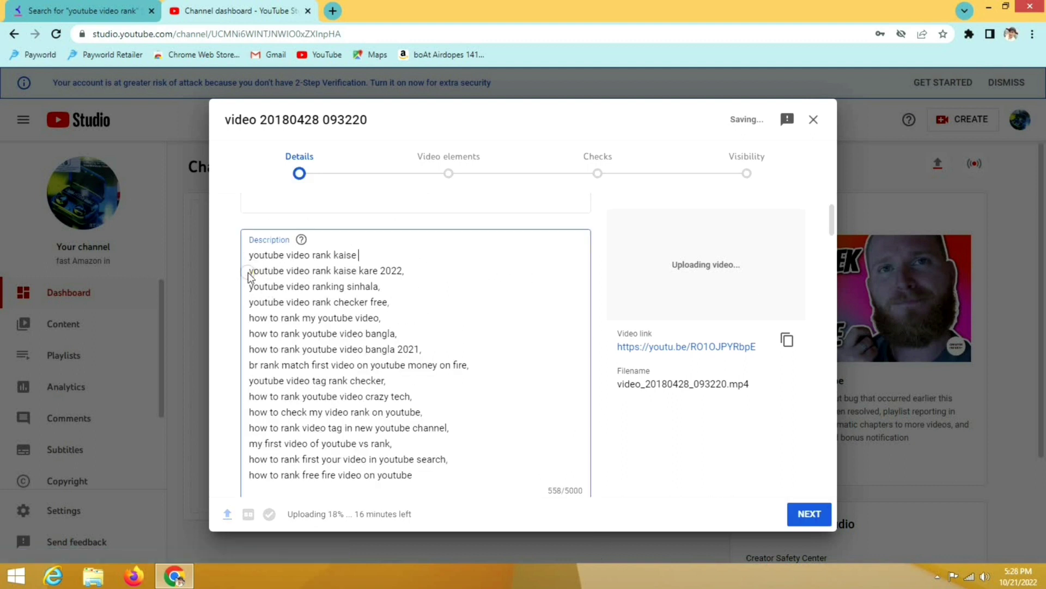
Replace the video title with the description's first two lines, "youtube video rank kaise" and "youtube video rank kaise kare 2022,"
{"action": "left_click_drag", "start_coordinate": [249, 255], "coordinate": [412, 268]}
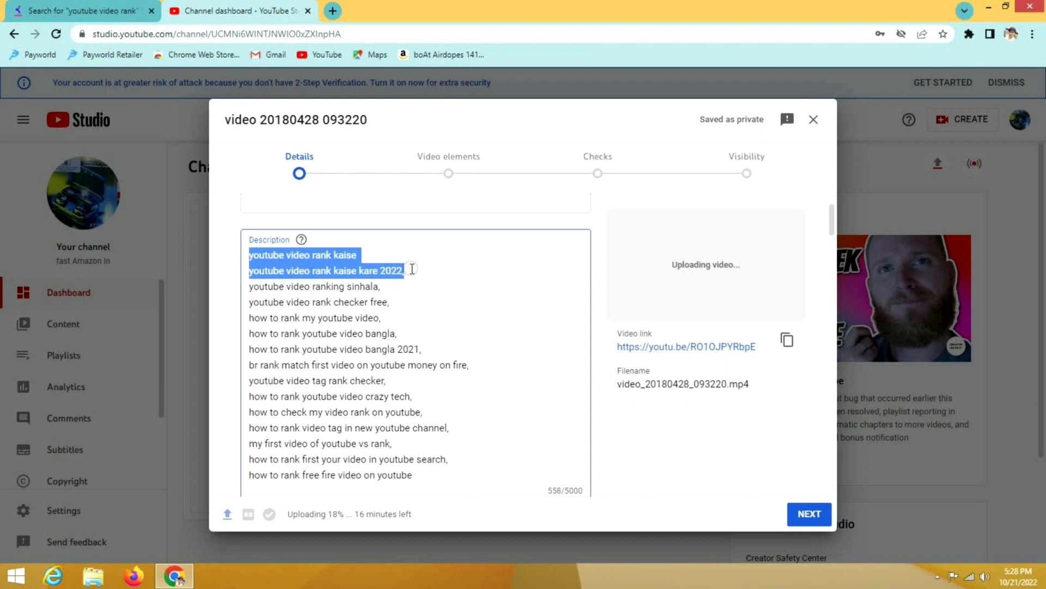
{"action": "right_click", "coordinate": [407, 271]}
{"action": "left_click", "coordinate": [424, 297]}
{"action": "left_click_drag", "start_coordinate": [831, 221], "coordinate": [833, 205]}
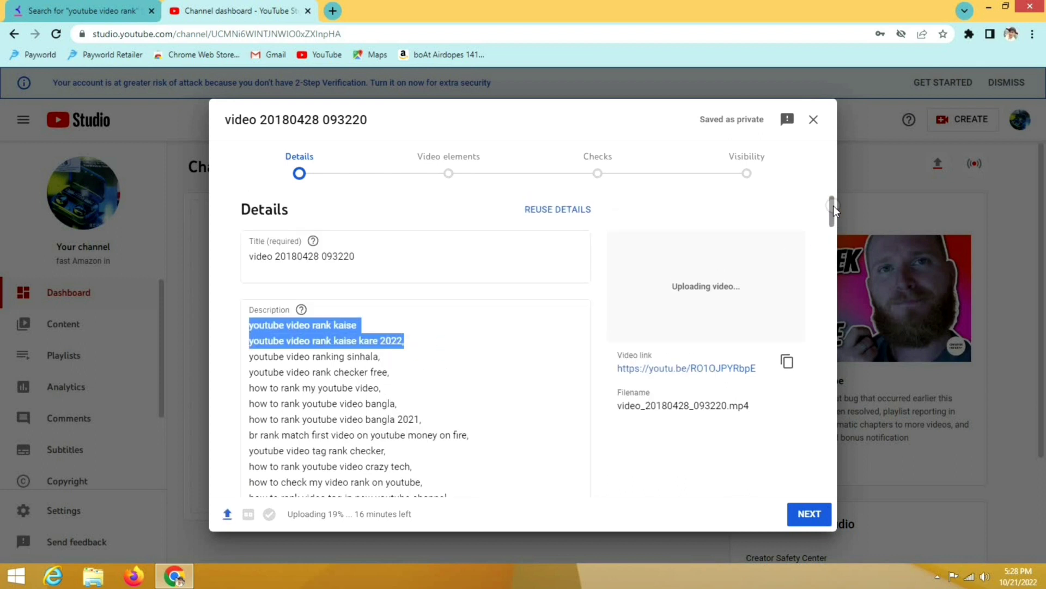
{"action": "left_click", "coordinate": [262, 257]}
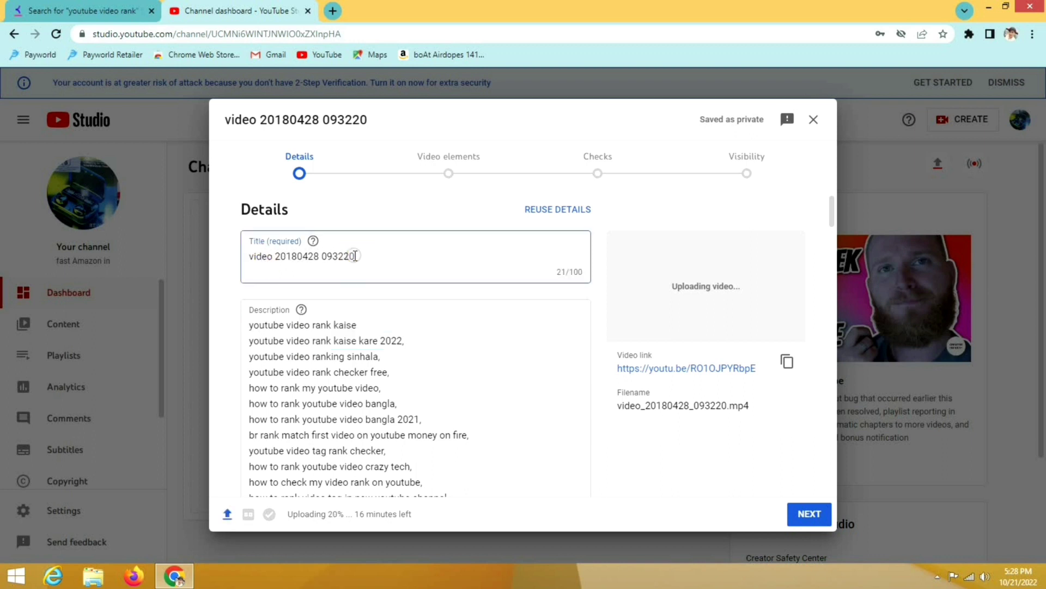
{"action": "key", "text": "BackSpace"}
{"action": "key", "text": "ctrl+a"}
{"action": "key", "text": "BackSpace"}
{"action": "right_click", "coordinate": [254, 254]}
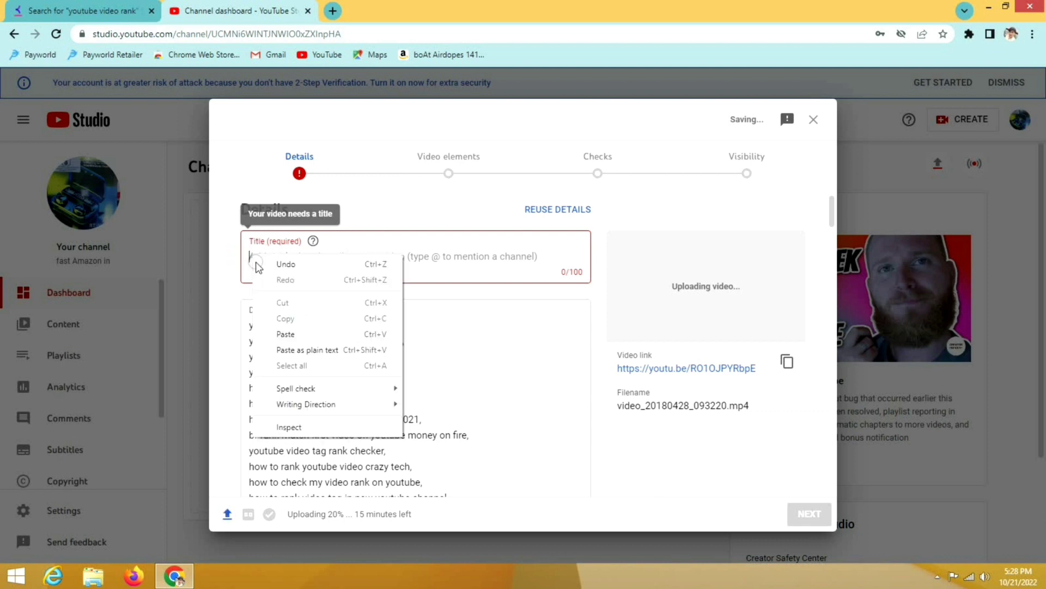
{"action": "left_click", "coordinate": [284, 332]}
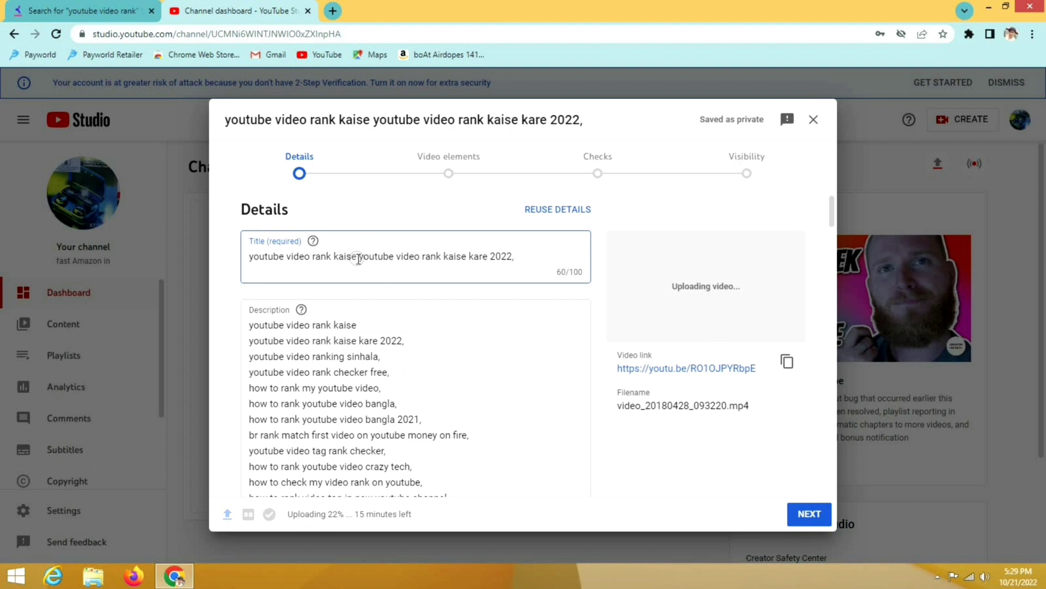
Proceed to the video elements and add an end screen from the "1 video, 1 subscribe" template with the subscribe circle left of the video
{"action": "left_click", "coordinate": [809, 517]}
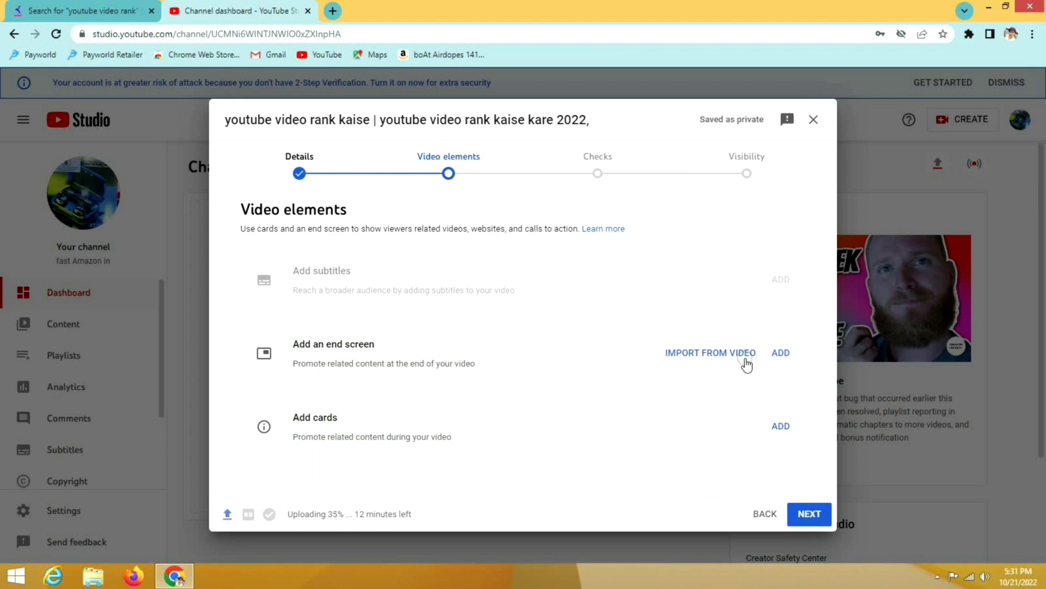
{"action": "left_click", "coordinate": [595, 361]}
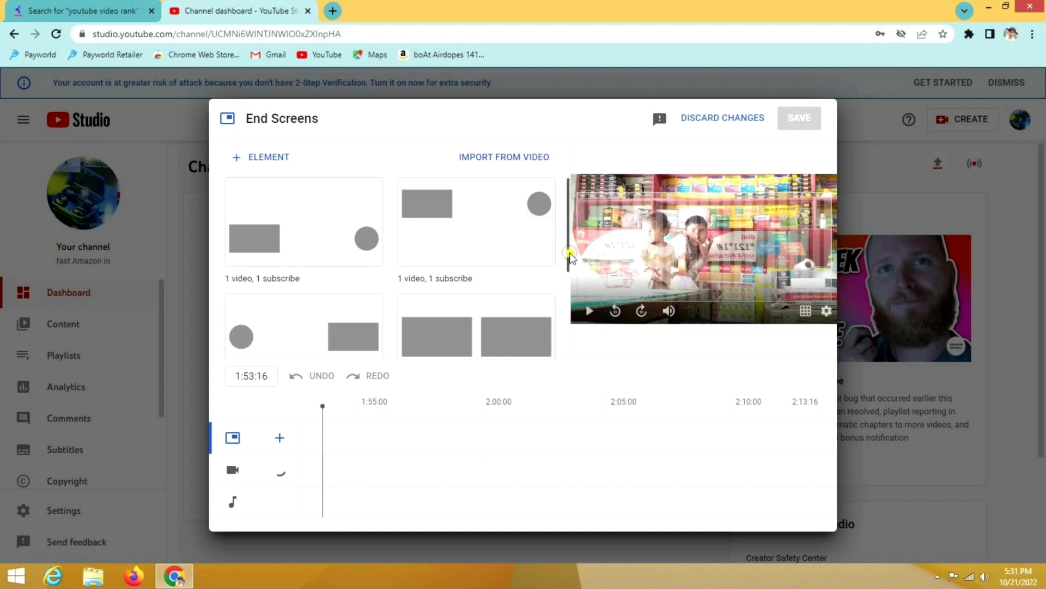
{"action": "scroll", "coordinate": [570, 256], "scroll_direction": "down", "scroll_amount": 3}
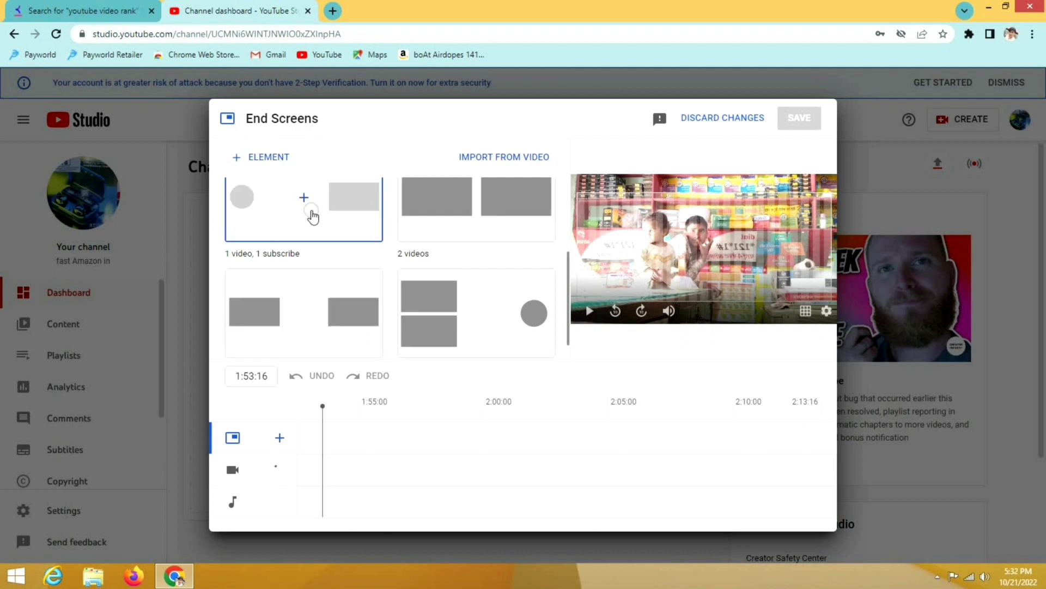
{"action": "left_click", "coordinate": [306, 214]}
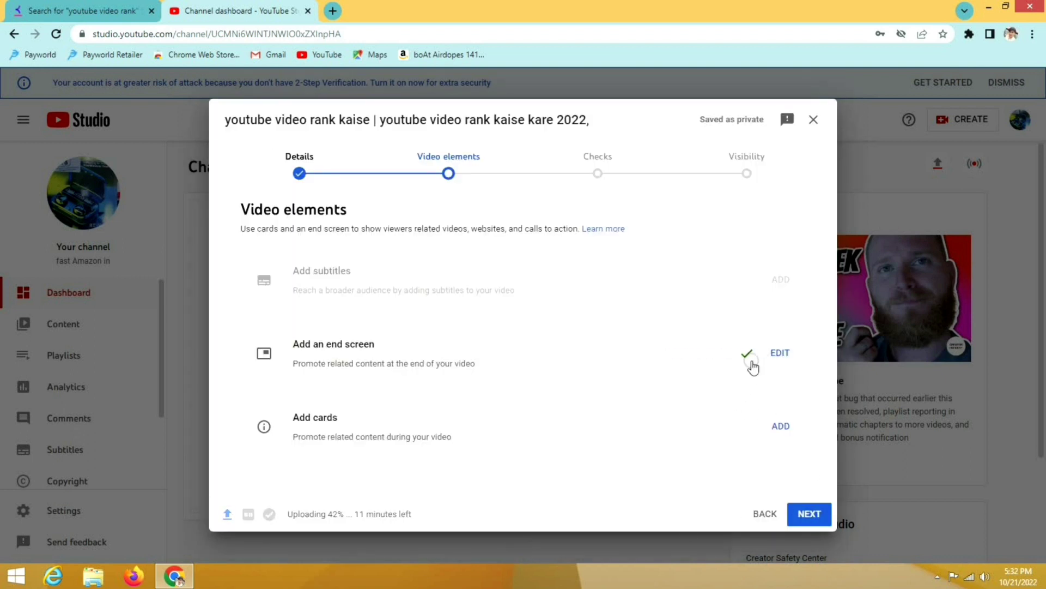
Continue past the copyright checks and set the video's visibility to Public
{"action": "left_click", "coordinate": [809, 515]}
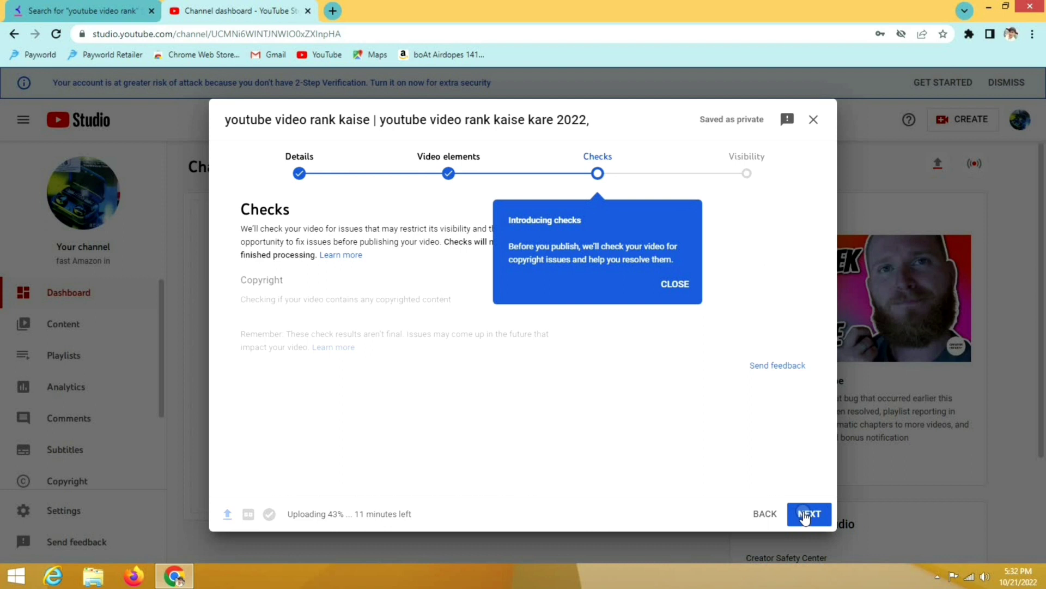
{"action": "left_click", "coordinate": [805, 515]}
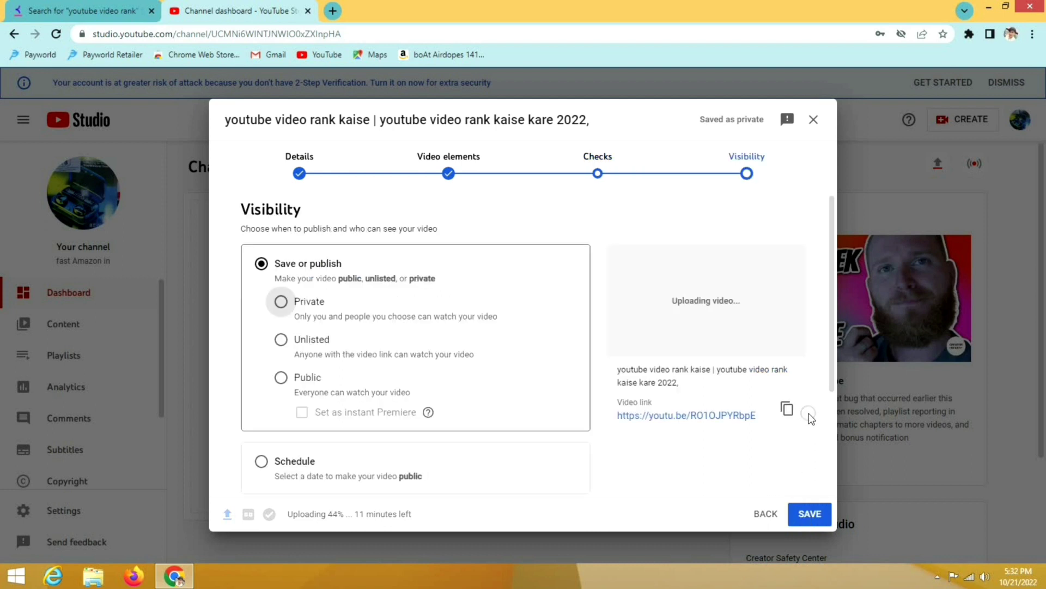
{"action": "scroll", "coordinate": [832, 376], "scroll_direction": "down", "scroll_amount": 1}
{"action": "left_click_drag", "start_coordinate": [833, 376], "coordinate": [849, 332]}
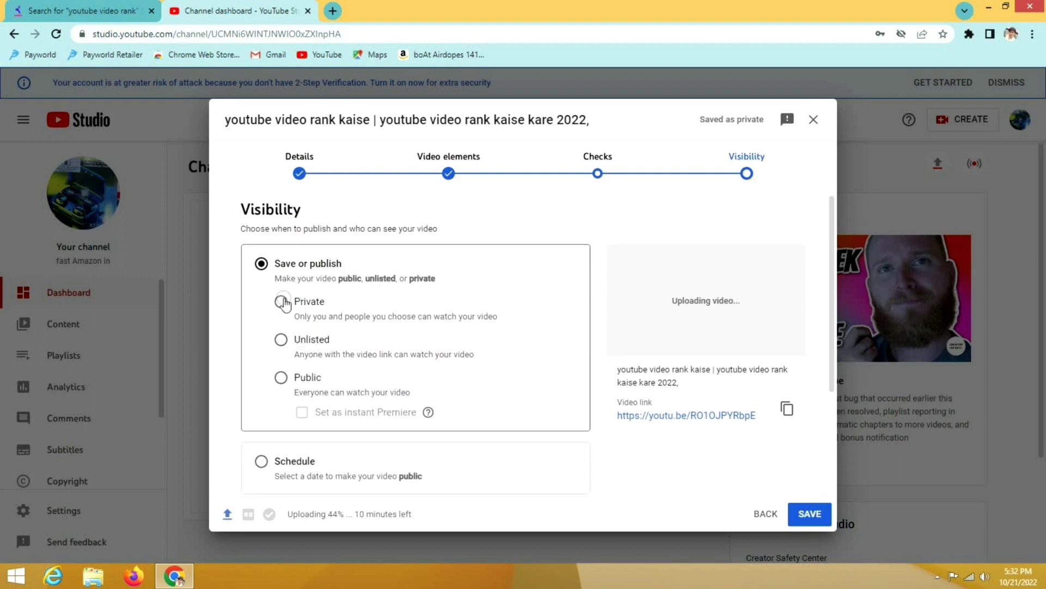
{"action": "left_click", "coordinate": [281, 378]}
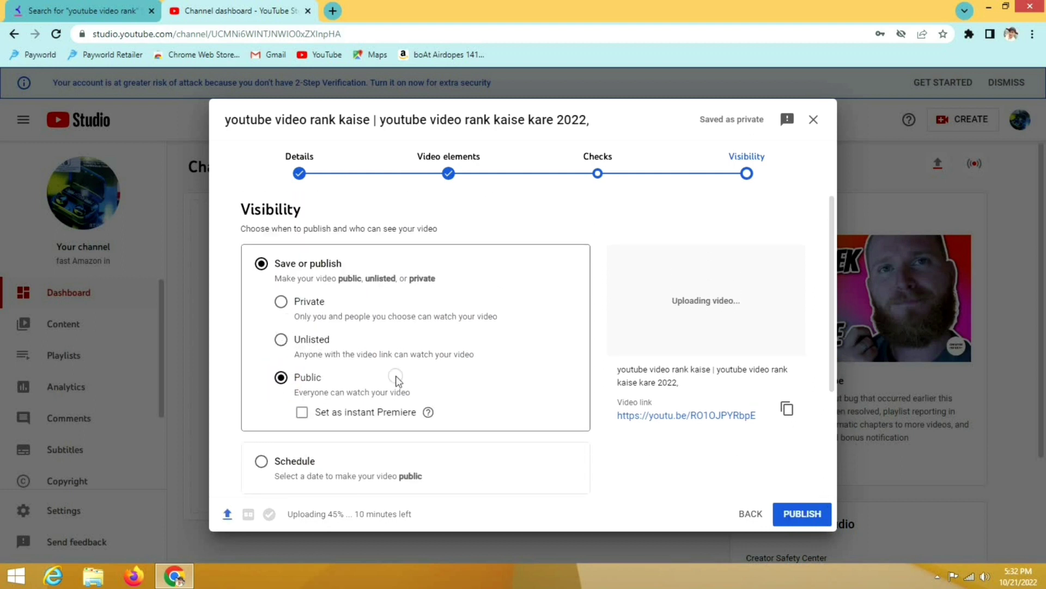